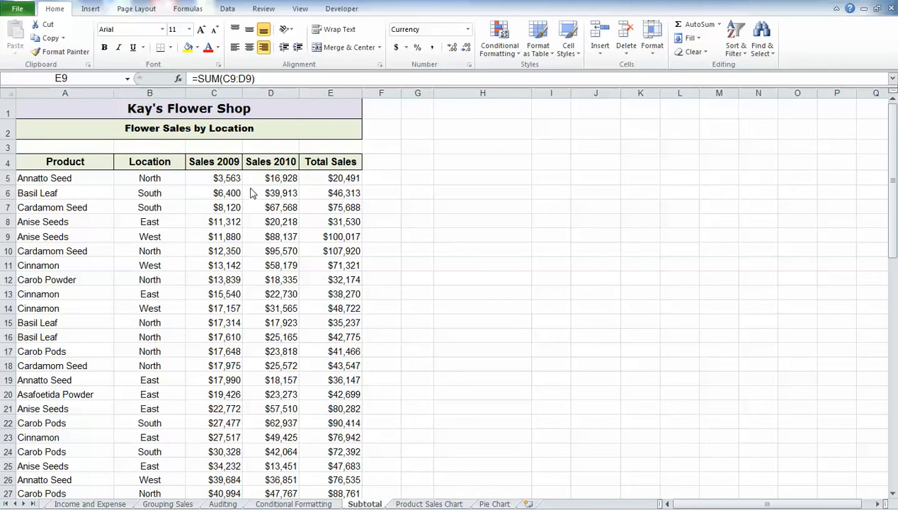
- Open the ribbon customization options and show all commands in the list of available commands
{"action": "left_click", "coordinate": [18, 10]}
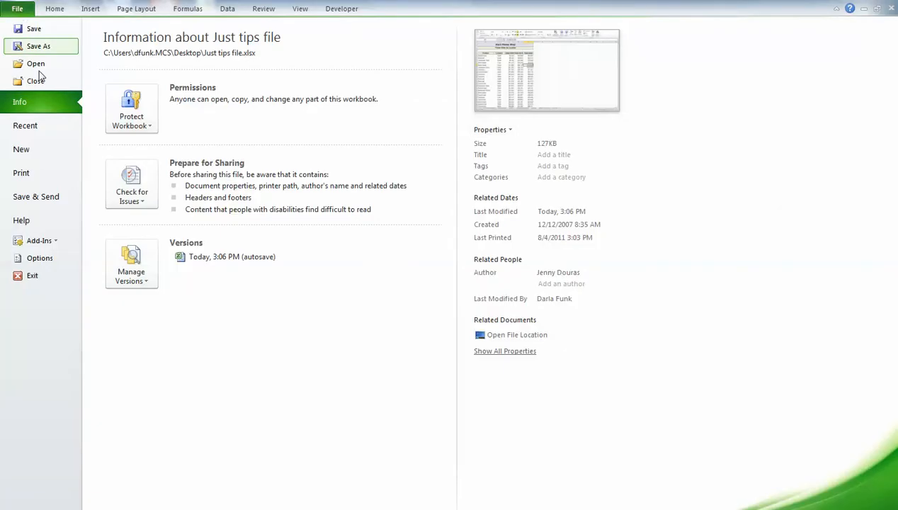
{"action": "left_click", "coordinate": [41, 260]}
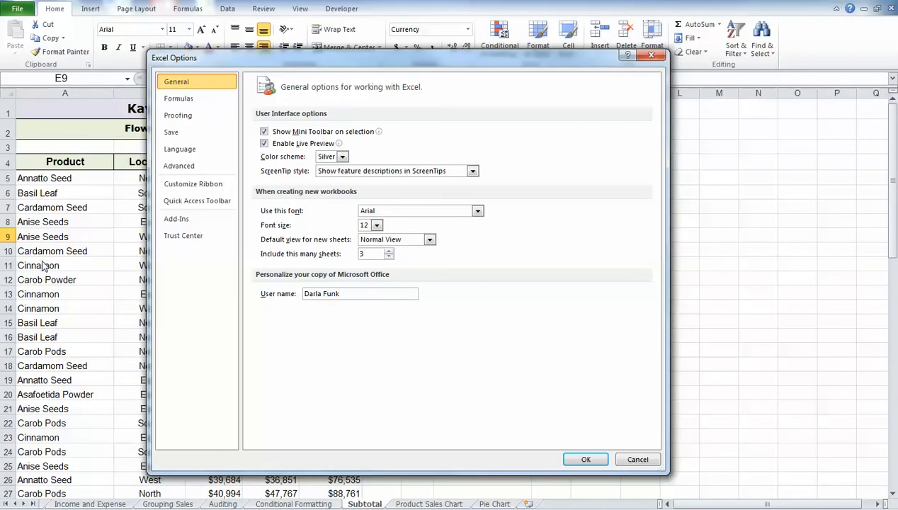
{"action": "left_click", "coordinate": [188, 186]}
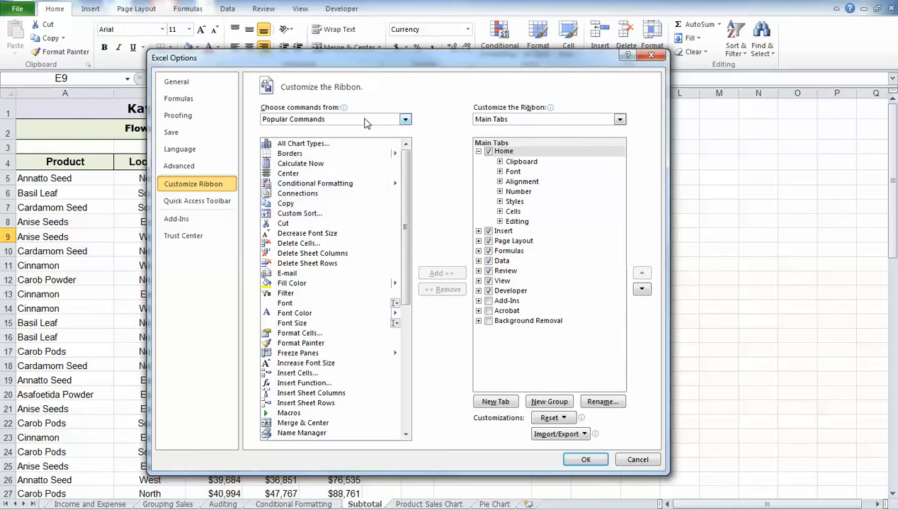
{"action": "left_click", "coordinate": [405, 121]}
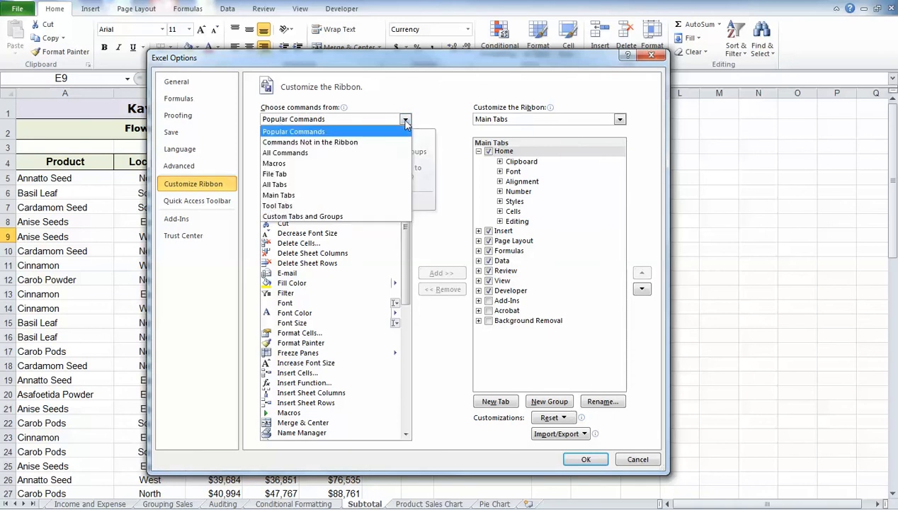
{"action": "left_click", "coordinate": [288, 154]}
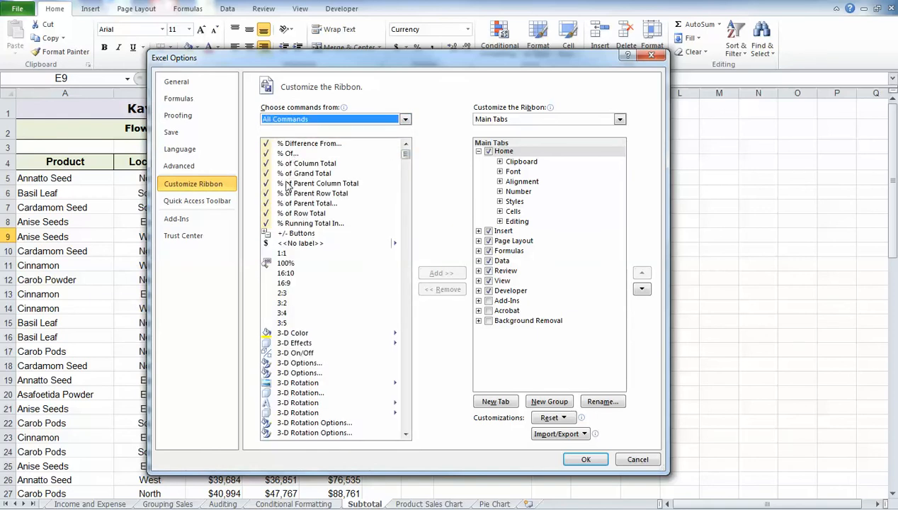
- Find and select the Form... command among all available commands
{"action": "left_click", "coordinate": [304, 223]}
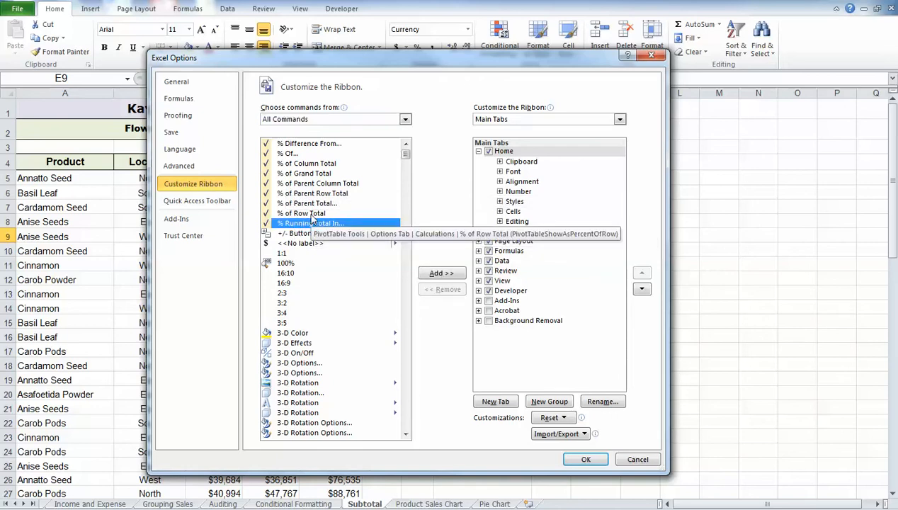
{"action": "key", "text": "f"}
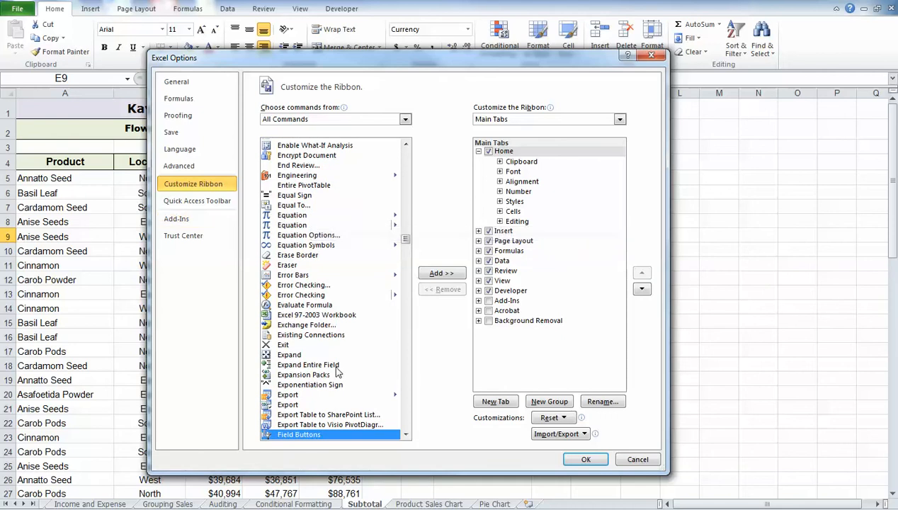
{"action": "left_click_drag", "start_coordinate": [406, 242], "coordinate": [406, 251]}
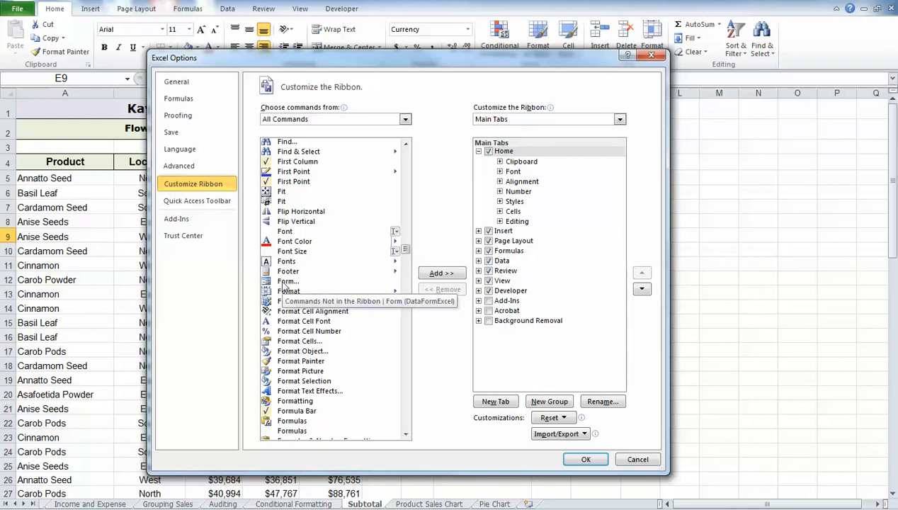
{"action": "left_click", "coordinate": [288, 281]}
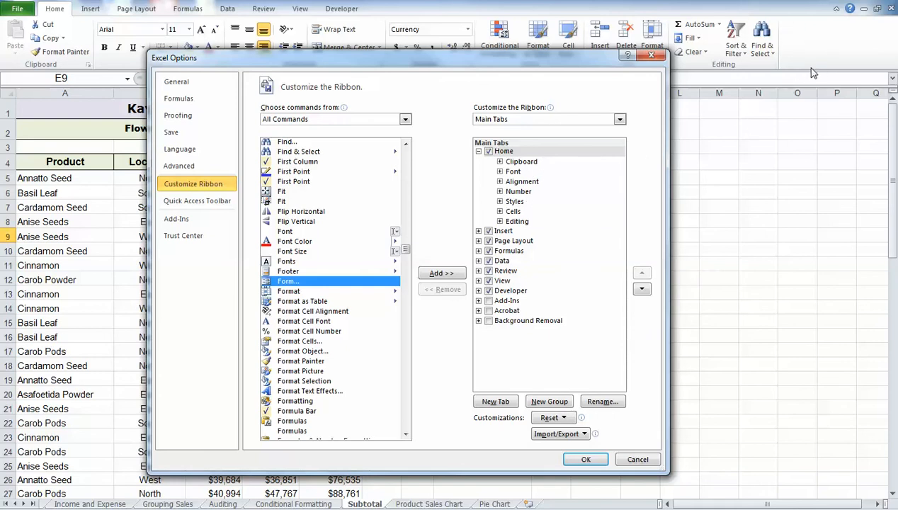
- Create a custom group on the Home tab and rename it Form
{"action": "left_click", "coordinate": [504, 152]}
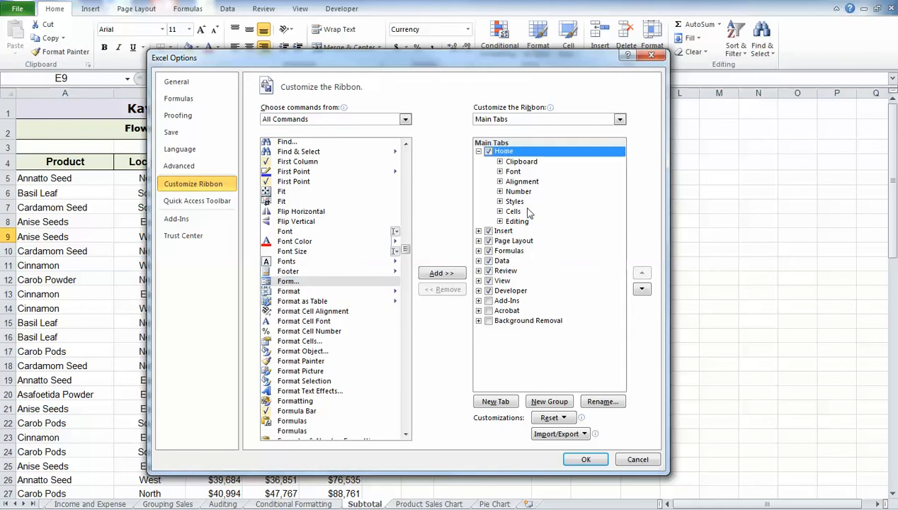
{"action": "left_click", "coordinate": [552, 405]}
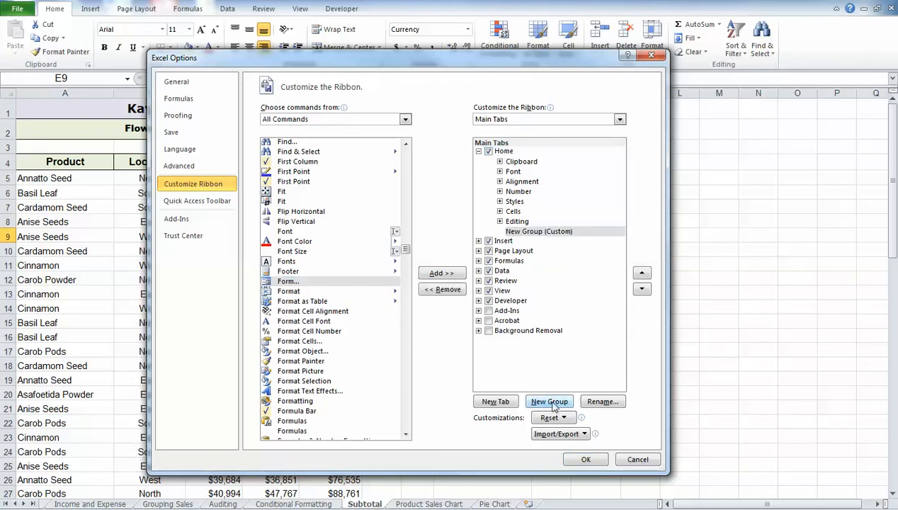
{"action": "left_click", "coordinate": [603, 401]}
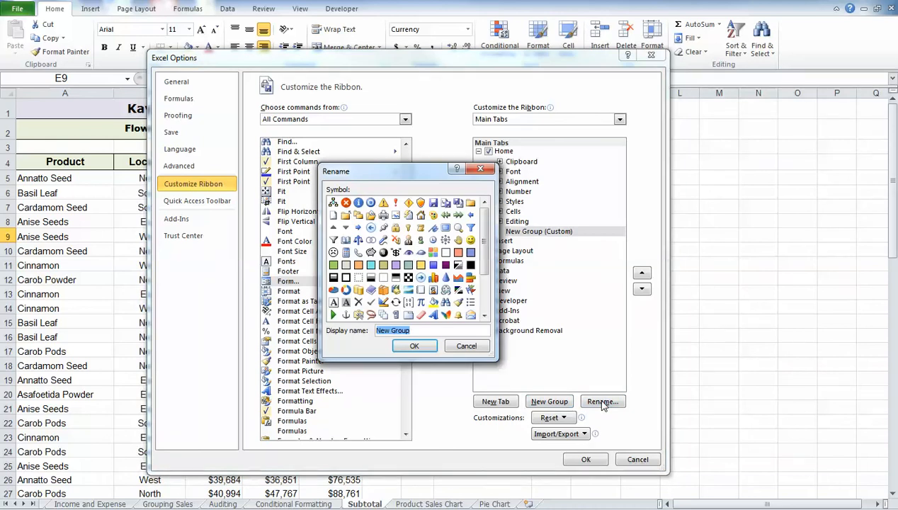
{"action": "type", "text": "Form"}
{"action": "left_click", "coordinate": [416, 346]}
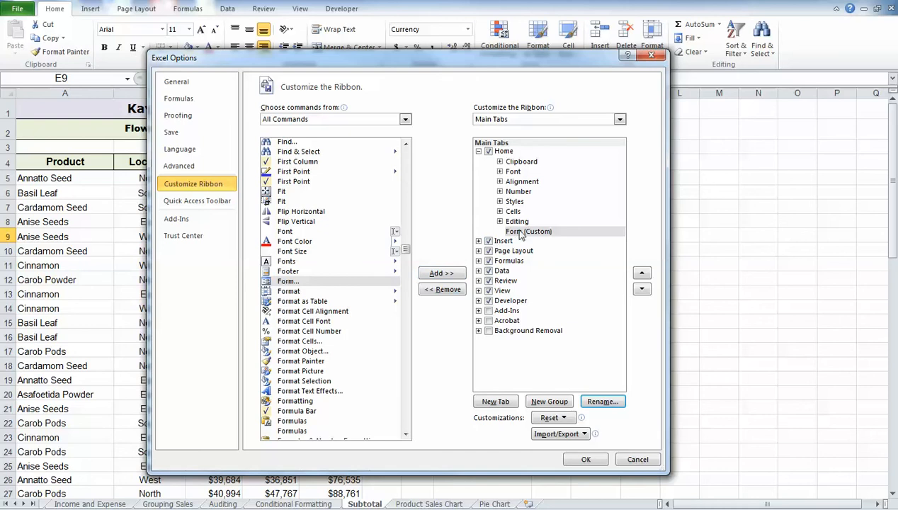
- Add the Form... command to the custom Form group and apply the ribbon customization
{"action": "left_click", "coordinate": [284, 282]}
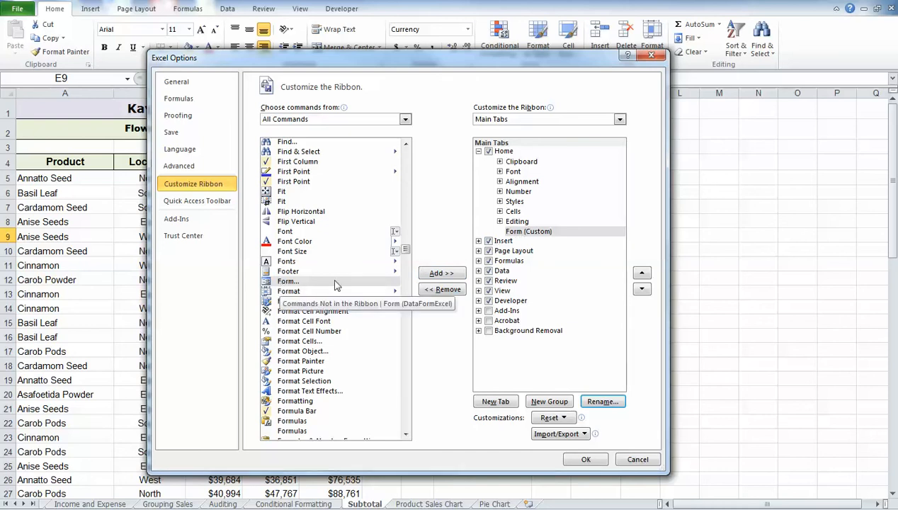
{"action": "left_click", "coordinate": [441, 273]}
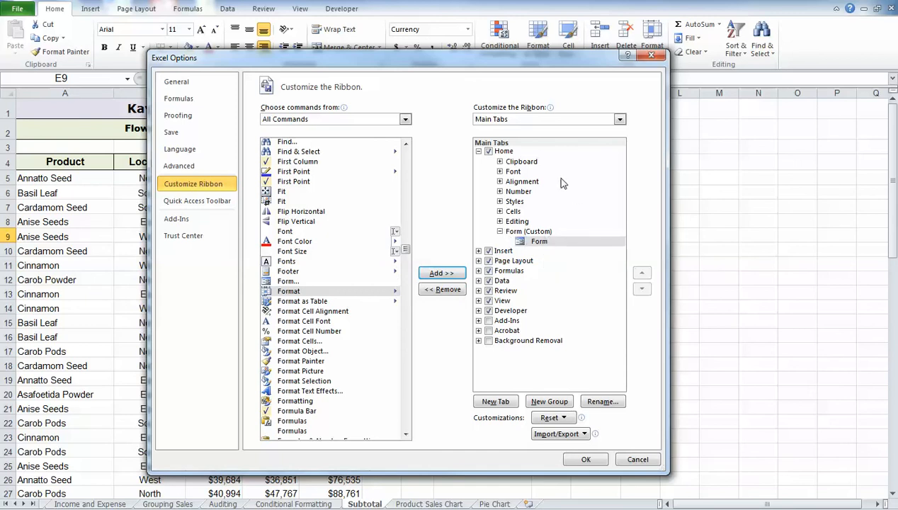
{"action": "left_click", "coordinate": [579, 460]}
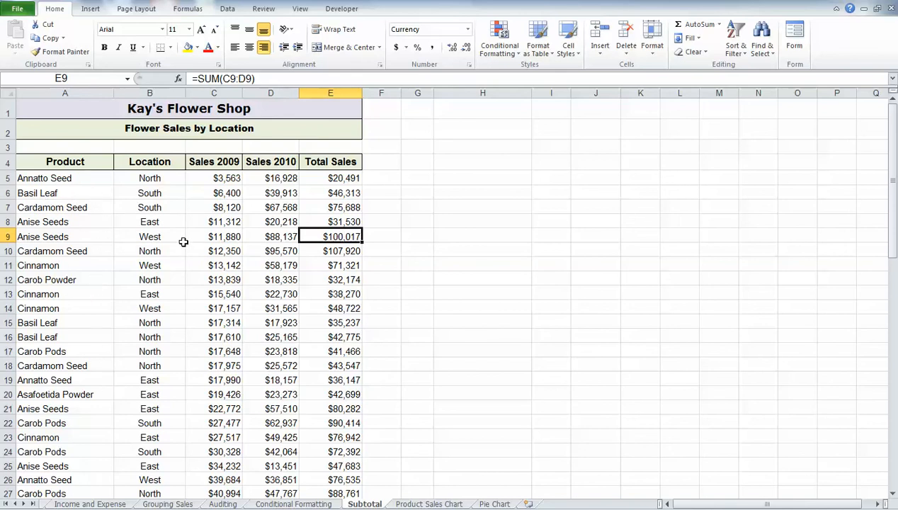
- Open the data form for the Flower Sales by Location table, starting from its Product header
{"action": "left_click", "coordinate": [92, 163]}
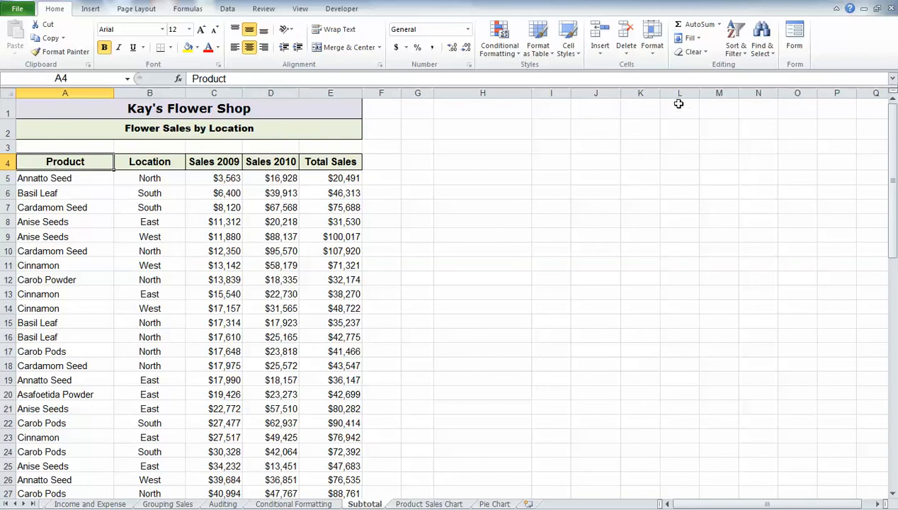
{"action": "left_click", "coordinate": [794, 35]}
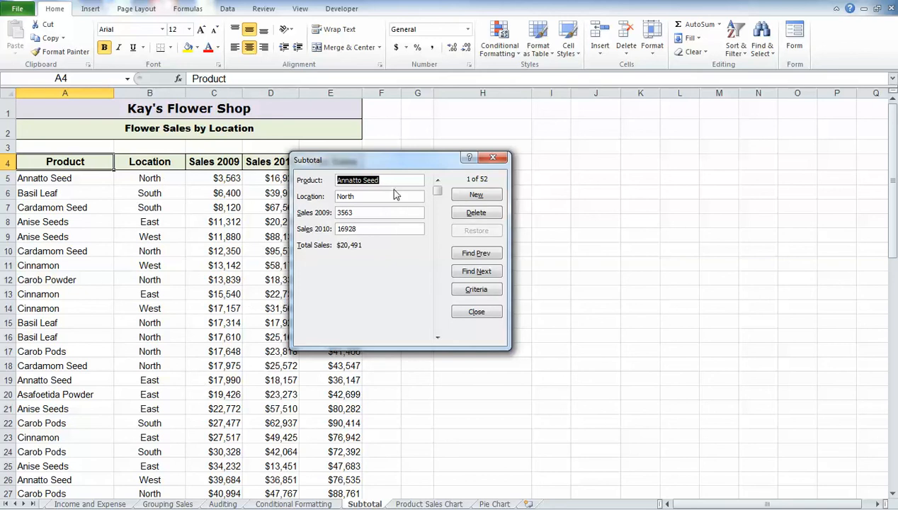
- Browse through the flower sales records in the data form up to the end
{"action": "left_click", "coordinate": [438, 338]}
{"action": "left_click", "coordinate": [438, 338]}
{"action": "left_click", "coordinate": [438, 338]}
{"action": "left_click", "coordinate": [438, 338]}
{"action": "left_click", "coordinate": [438, 338]}
{"action": "left_click", "coordinate": [438, 338]}
{"action": "left_click", "coordinate": [438, 338]}
{"action": "left_click", "coordinate": [438, 338]}
{"action": "left_click", "coordinate": [438, 338]}
{"action": "left_click", "coordinate": [438, 338]}
{"action": "left_click", "coordinate": [438, 338]}
{"action": "left_click", "coordinate": [438, 338]}
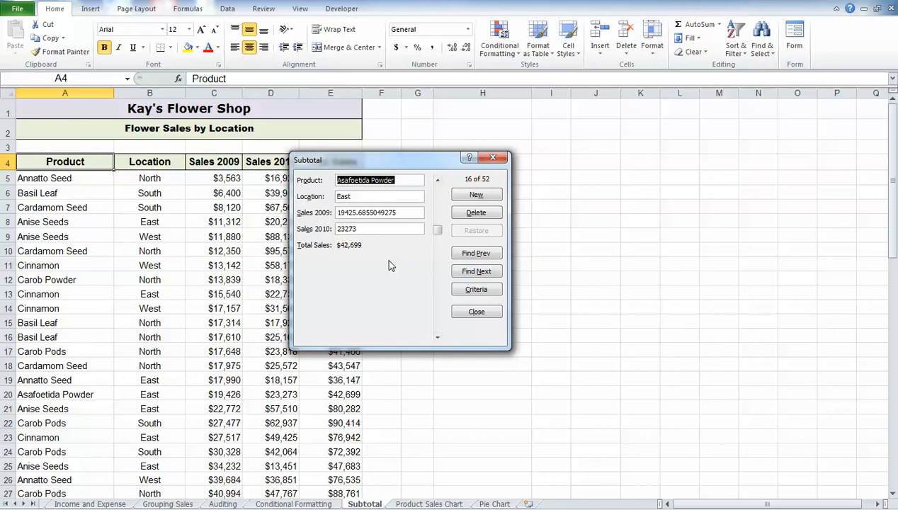
{"action": "left_click_drag", "start_coordinate": [438, 236], "coordinate": [438, 322]}
- Add a new record with product Sea Salt, location West, 2009 sales 25000 and 2010 sales 30000, and close the form
{"action": "left_click", "coordinate": [473, 195]}
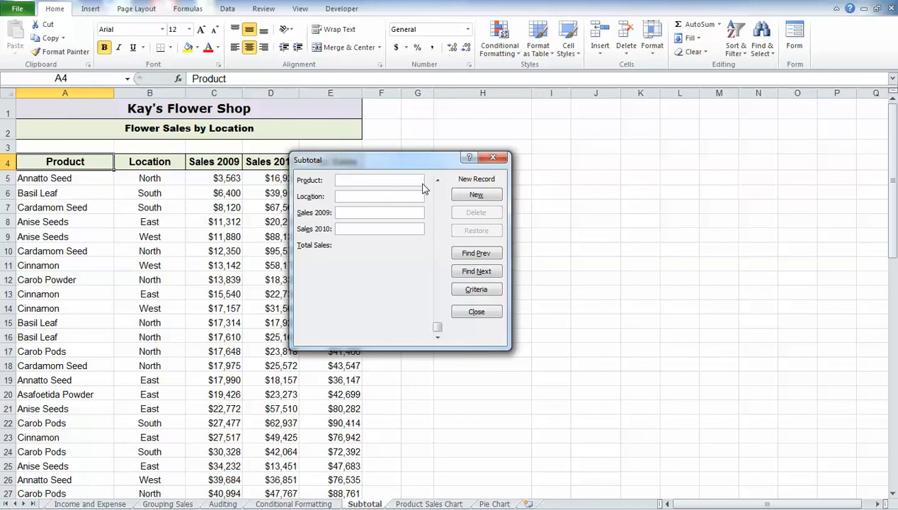
{"action": "type", "text": "Sea Salt"}
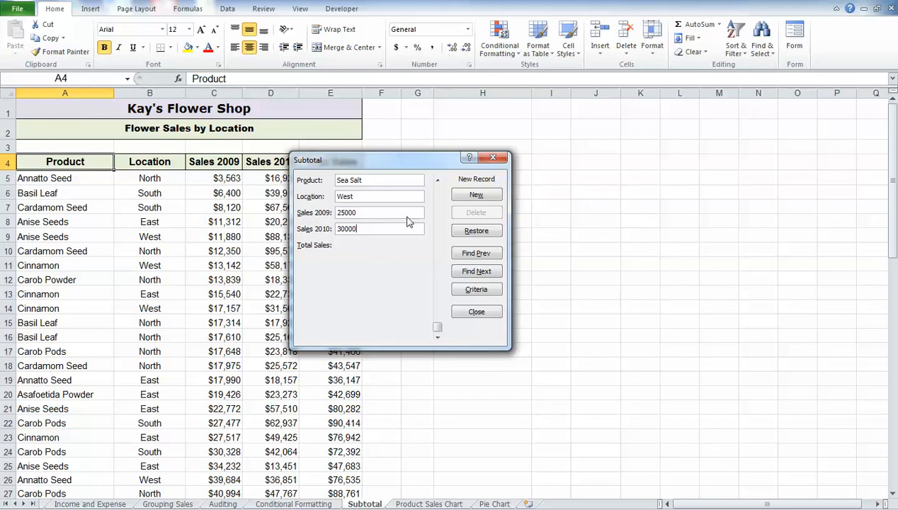
{"action": "left_click", "coordinate": [472, 195]}
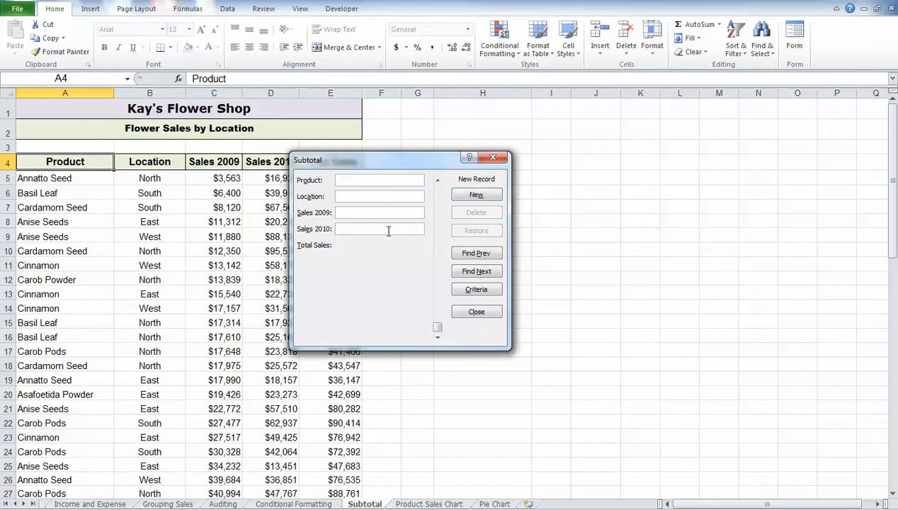
{"action": "left_click", "coordinate": [477, 312]}
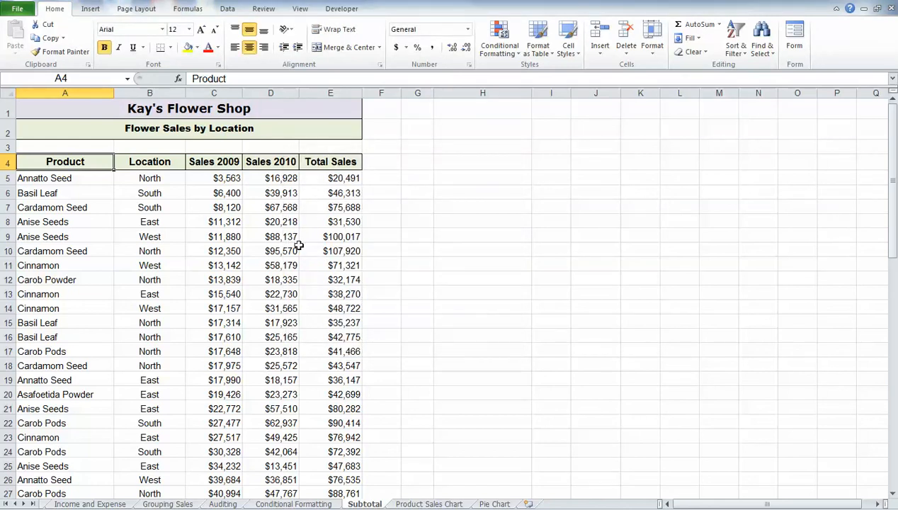
- Check the added Sea Salt record at the end of the flower sales table
{"action": "scroll", "coordinate": [299, 244], "scroll_direction": "down", "scroll_amount": 13}
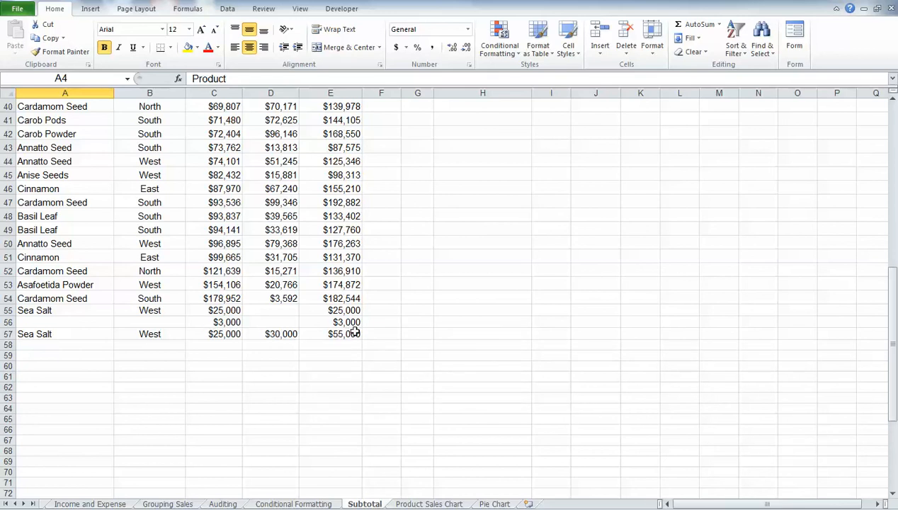
{"action": "scroll", "coordinate": [319, 304], "scroll_direction": "up", "scroll_amount": 7}
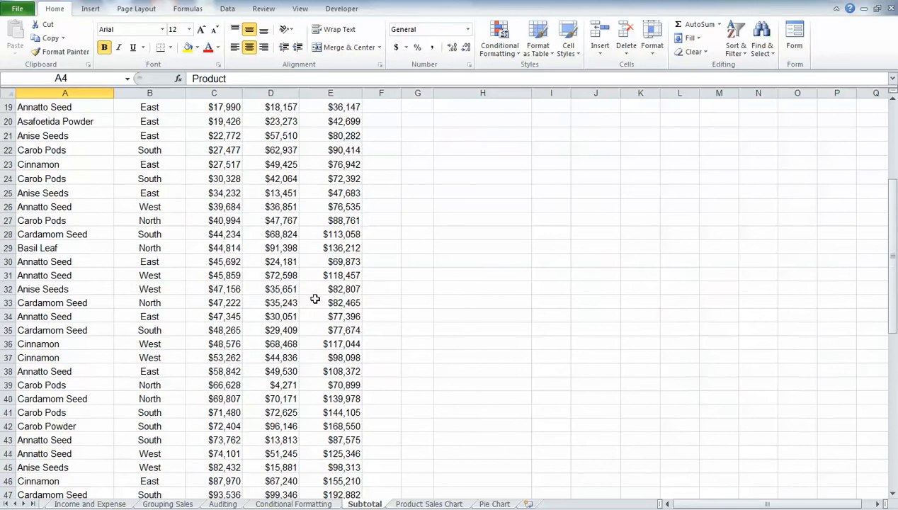
{"action": "scroll", "coordinate": [314, 299], "scroll_direction": "up", "scroll_amount": 6}
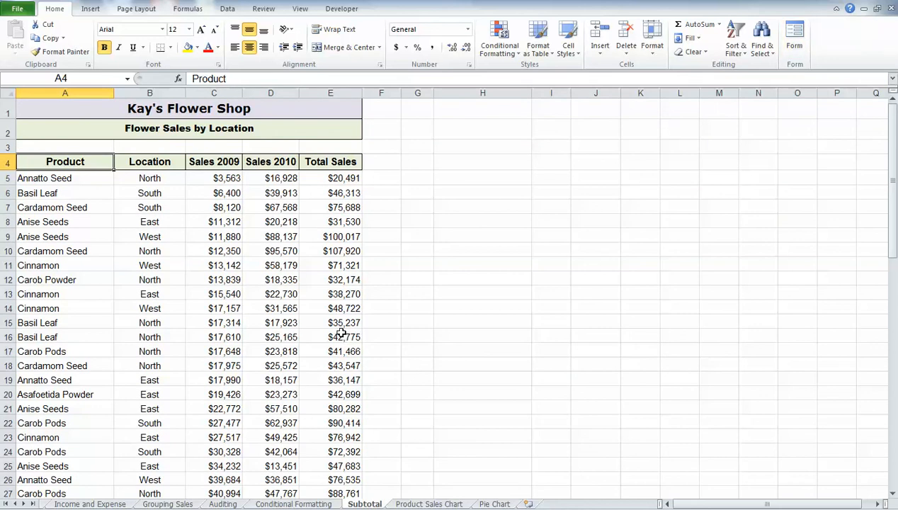
- View the data form for the product table on the Conditional Formatting sheet, and close it
{"action": "left_click", "coordinate": [284, 503]}
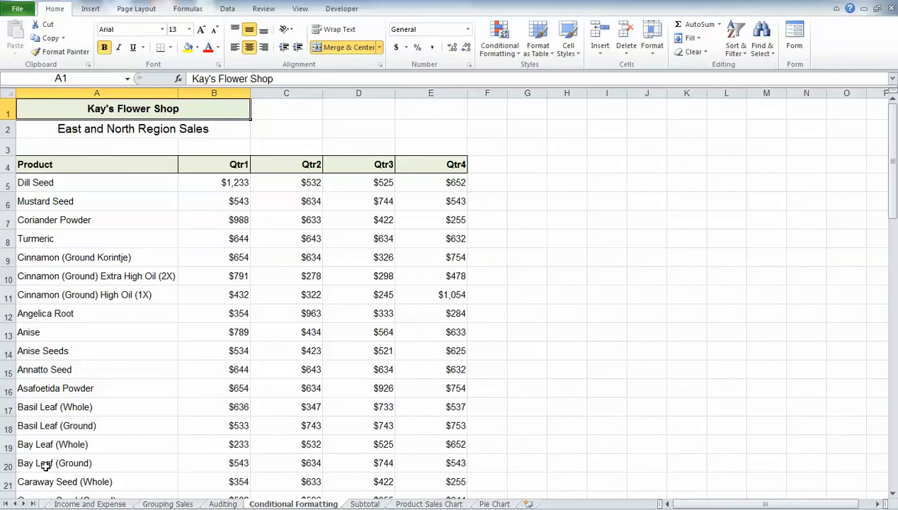
{"action": "left_click", "coordinate": [121, 164]}
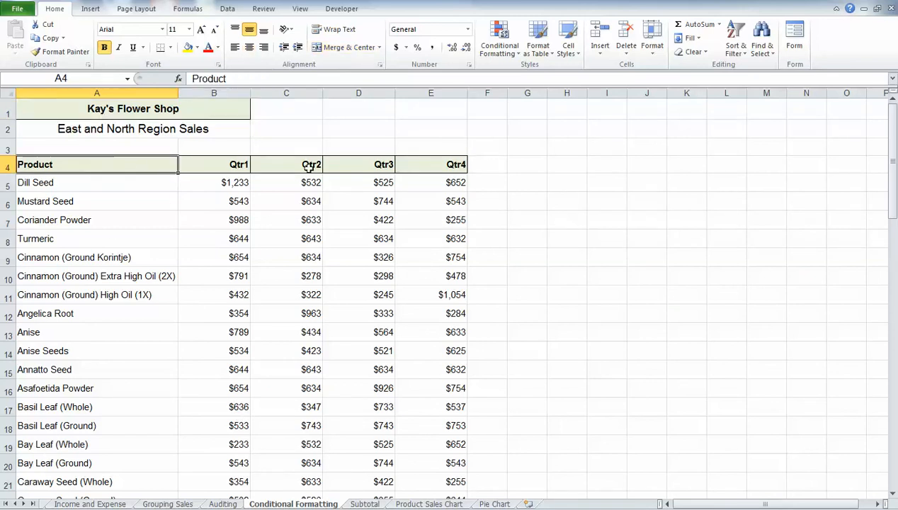
{"action": "left_click", "coordinate": [794, 44]}
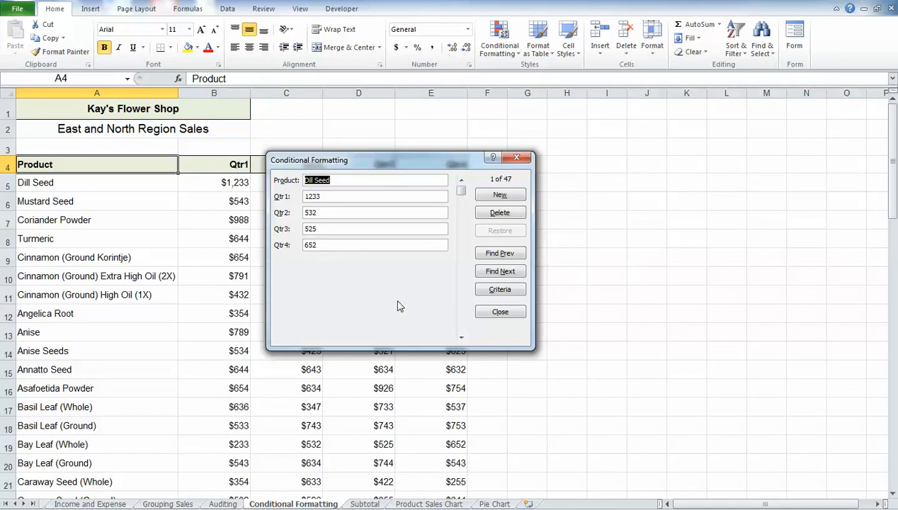
{"action": "left_click", "coordinate": [498, 313]}
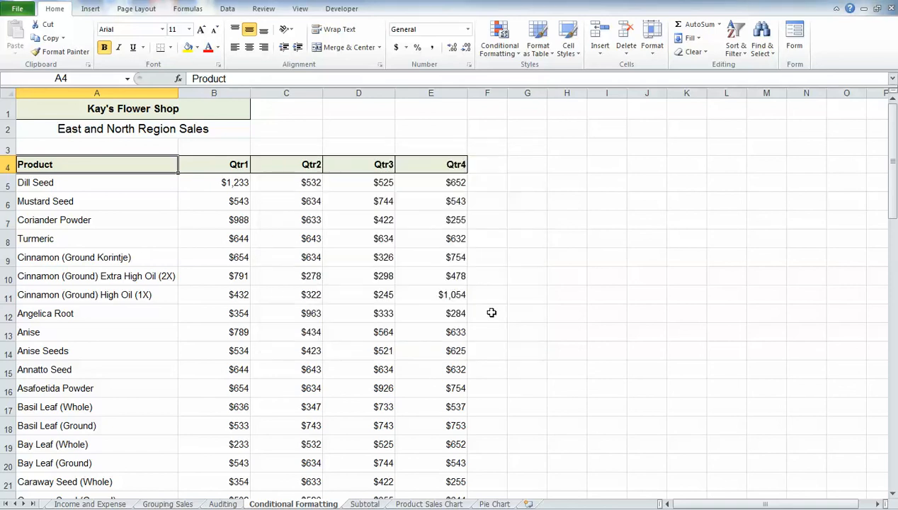
- View the employee sales table on the Product Sales Chart sheet in the data form, browse its records and close it
{"action": "left_click", "coordinate": [427, 503]}
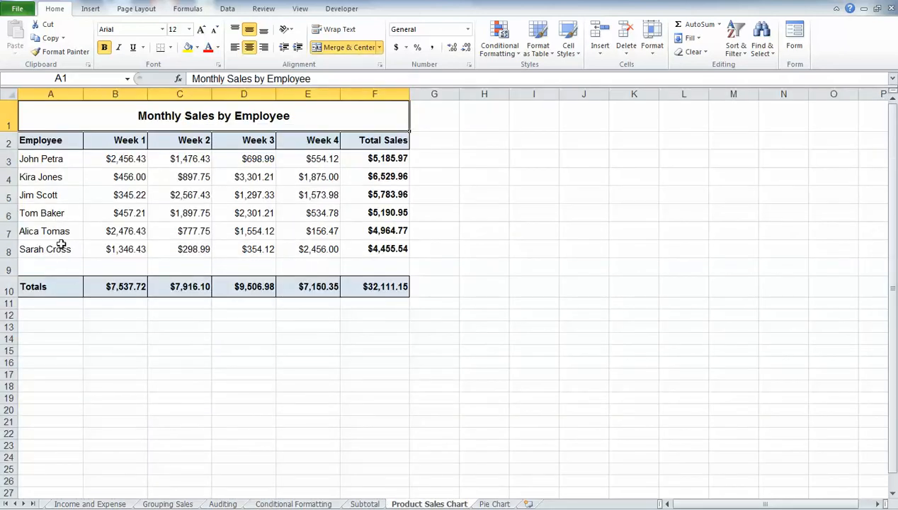
{"action": "left_click", "coordinate": [59, 140]}
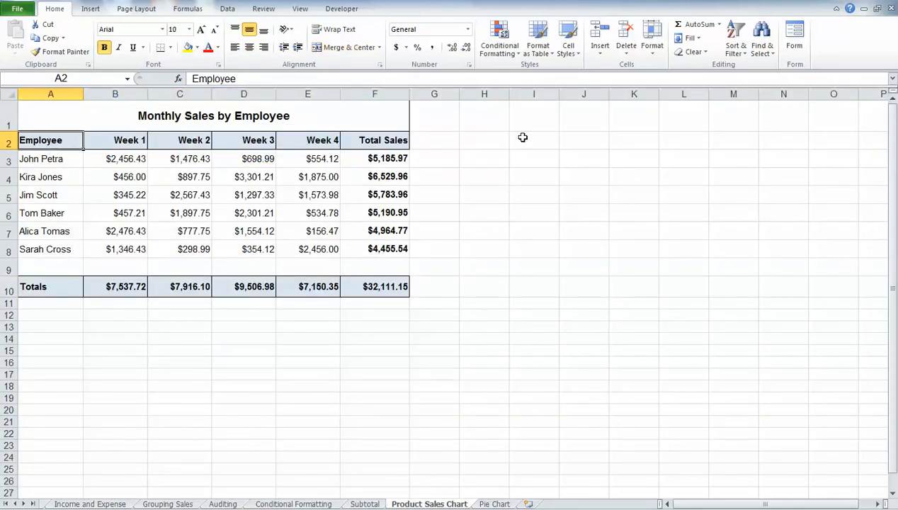
{"action": "left_click", "coordinate": [795, 38]}
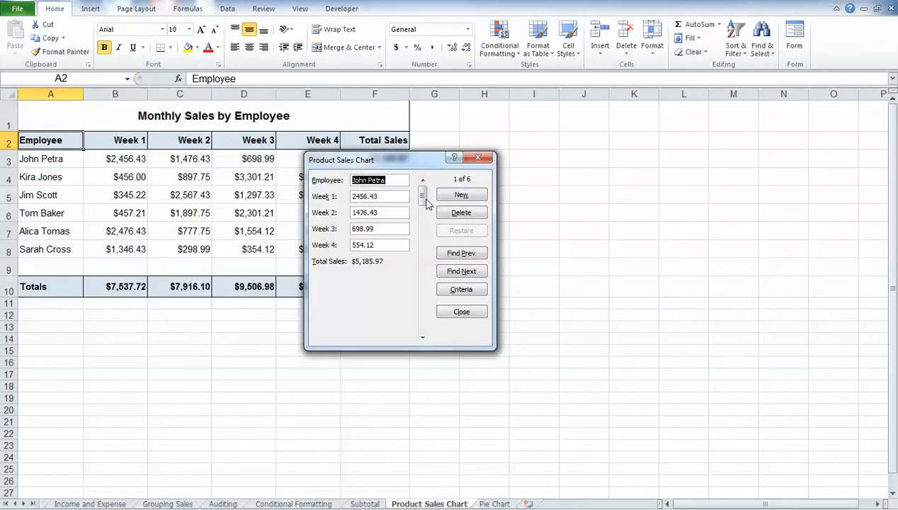
{"action": "left_click_drag", "start_coordinate": [426, 203], "coordinate": [424, 218]}
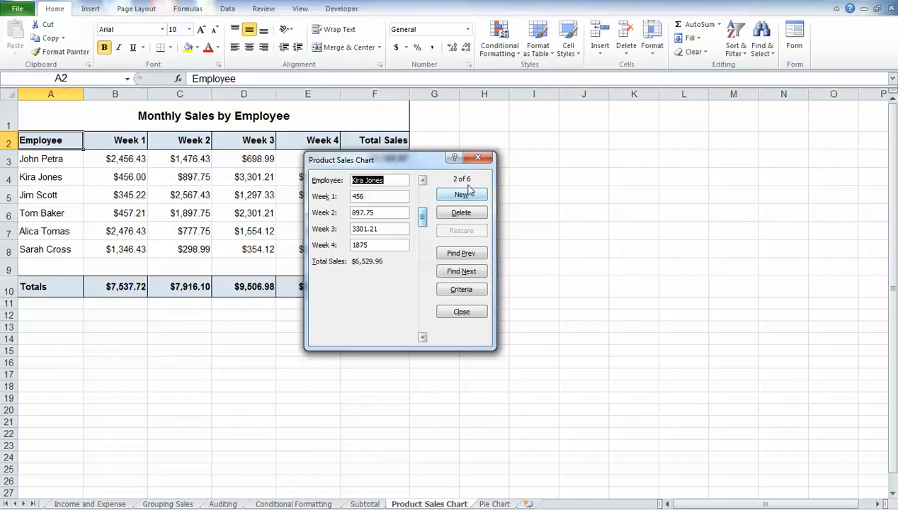
{"action": "left_click", "coordinate": [479, 158]}
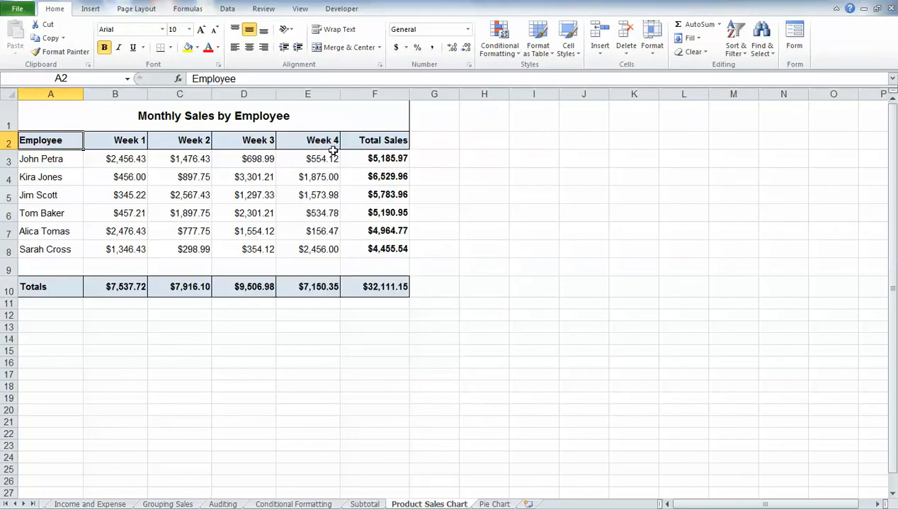